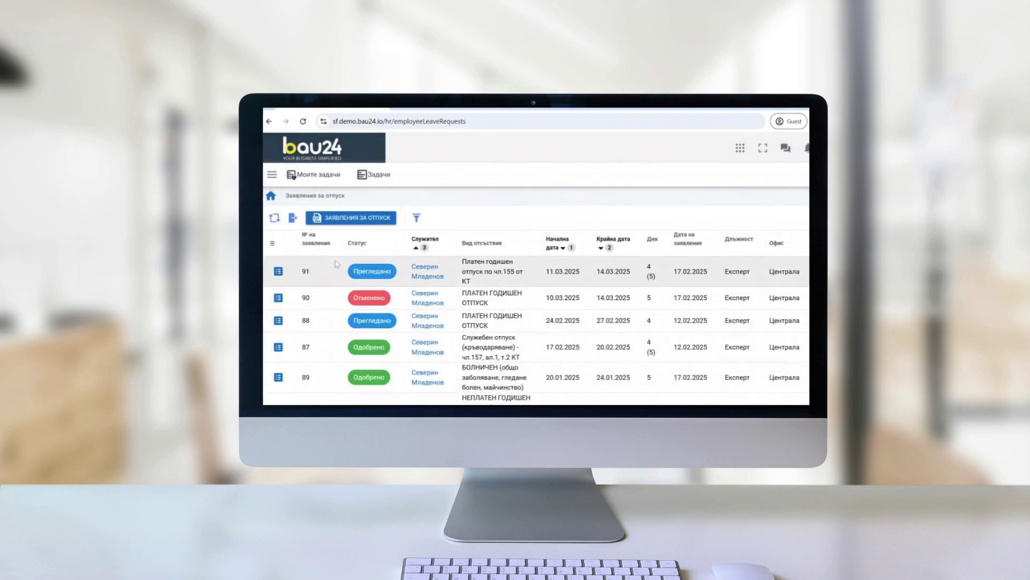
Print the leave orders (Заповеди за отпуск) for all records in the human resources list of approved absences (Одобрени).
left_click(272, 174)
left_click(311, 269)
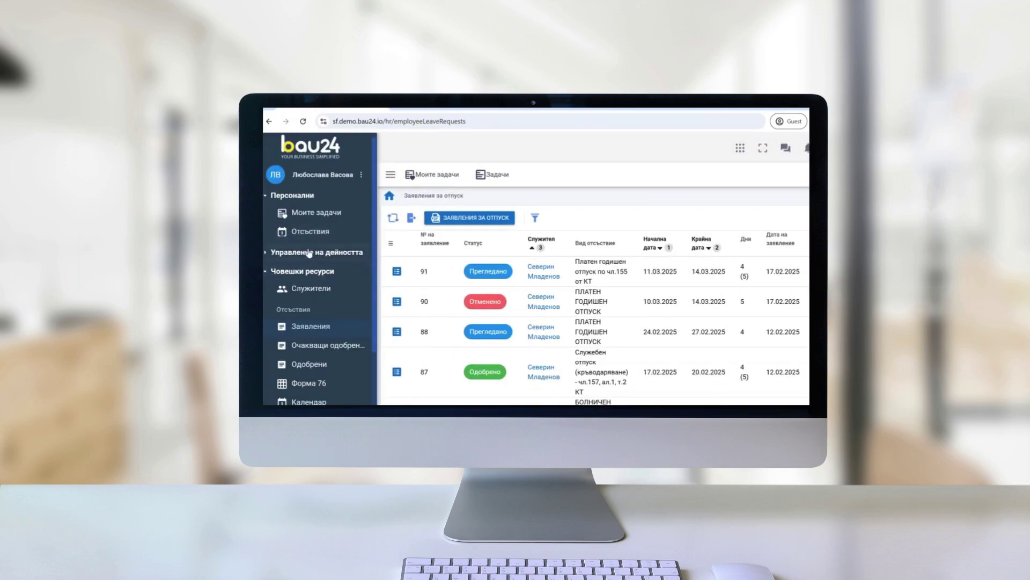
scroll(324, 274, "down", 2)
left_click(319, 289)
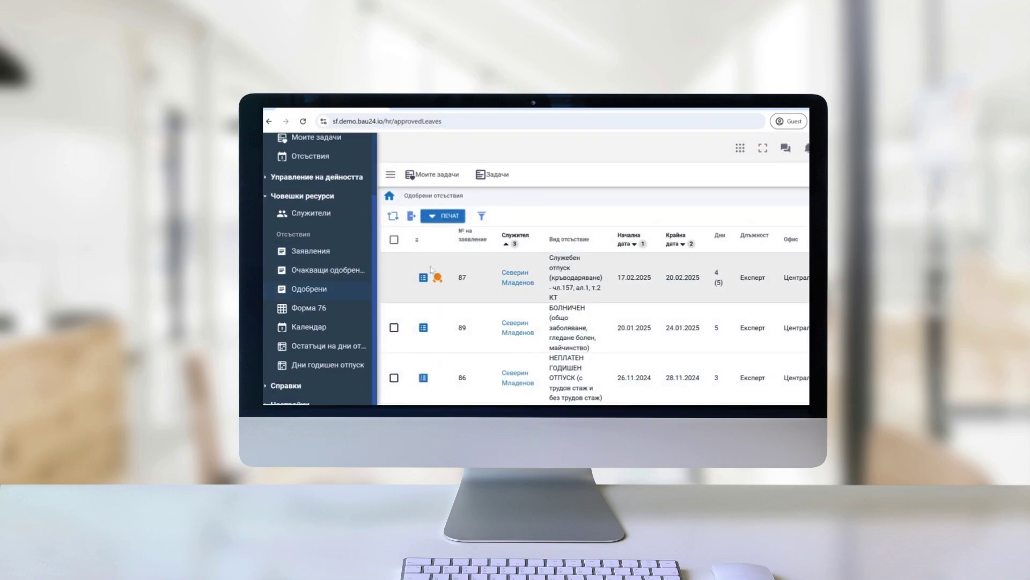
left_click(394, 240)
left_click(431, 217)
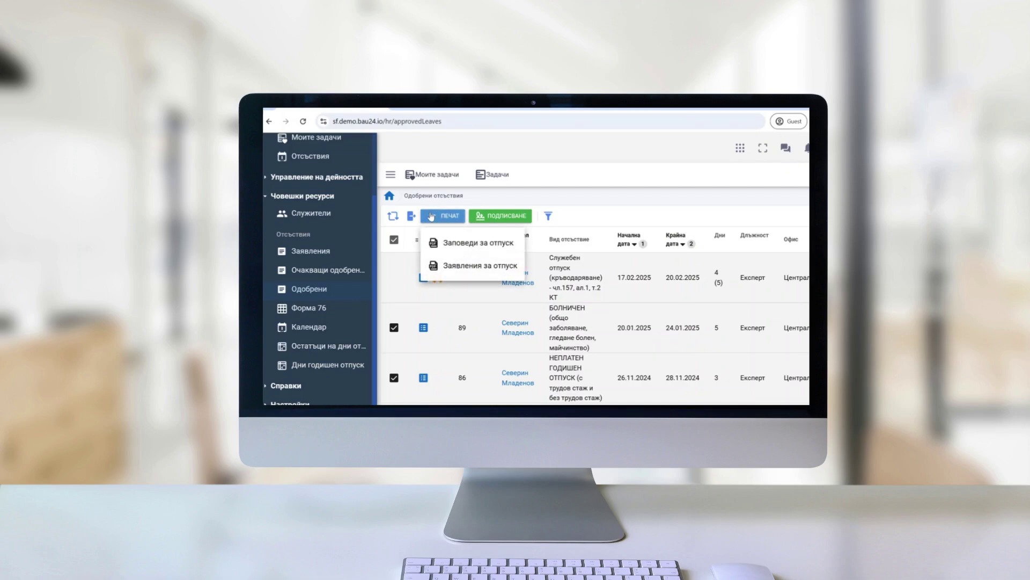
left_click(450, 243)
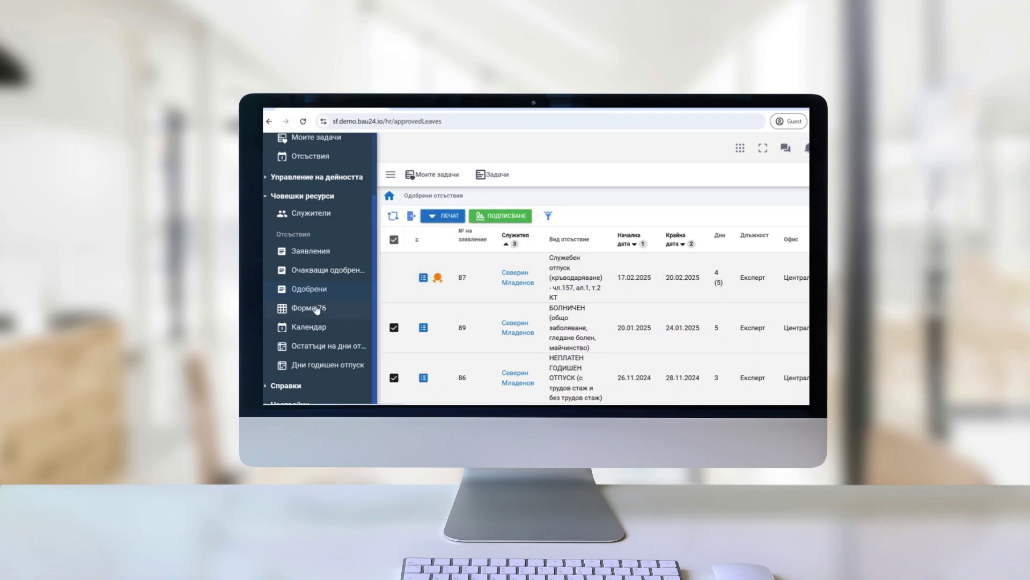
Open Форма 76 and examine the employees' daily presence for февруари 2025.
left_click(316, 308)
scroll(615, 206, "down", 3)
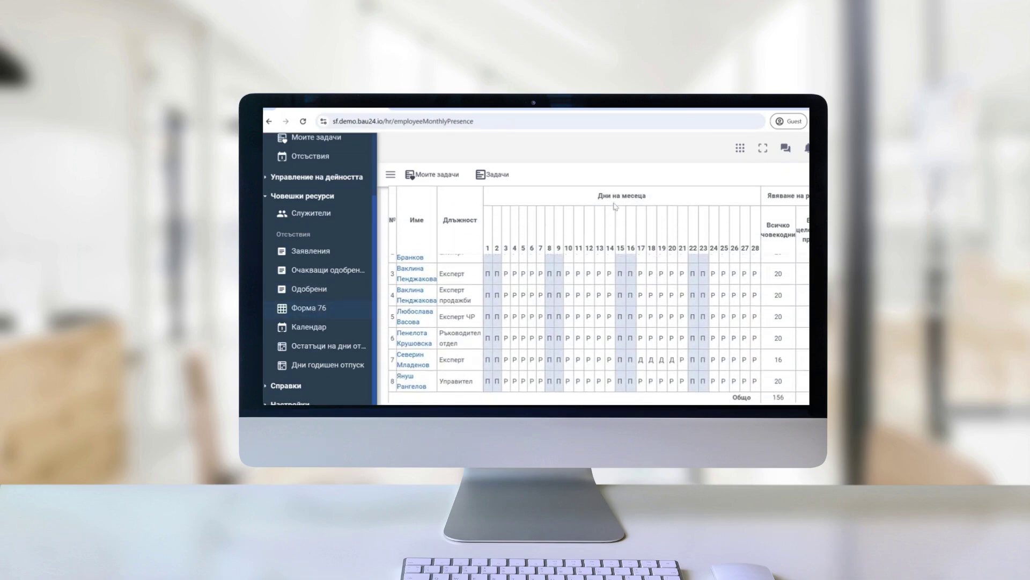
mouse_move(595, 402)
left_mouse_down()
mouse_move(782, 402)
mouse_move(593, 402)
left_mouse_up()
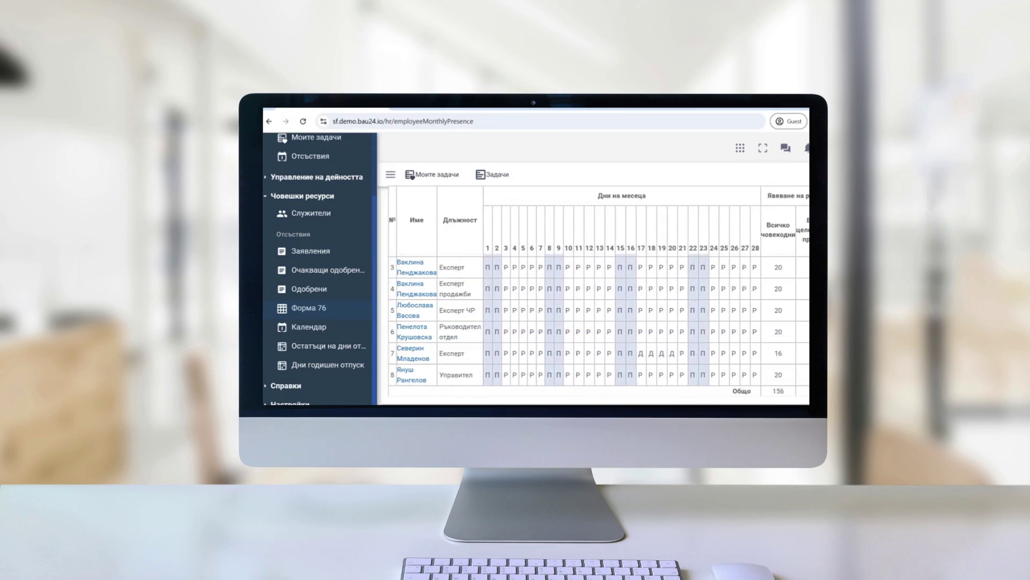
scroll(635, 340, "up", 3)
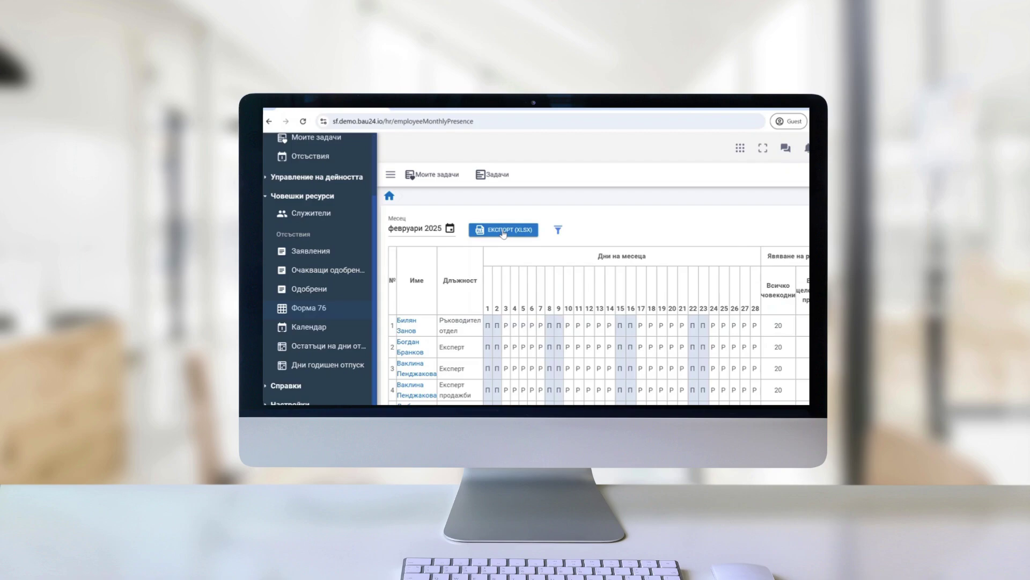
View the absence calendar for February 2025 and examine the report of remaining leave days by employee.
left_click(322, 327)
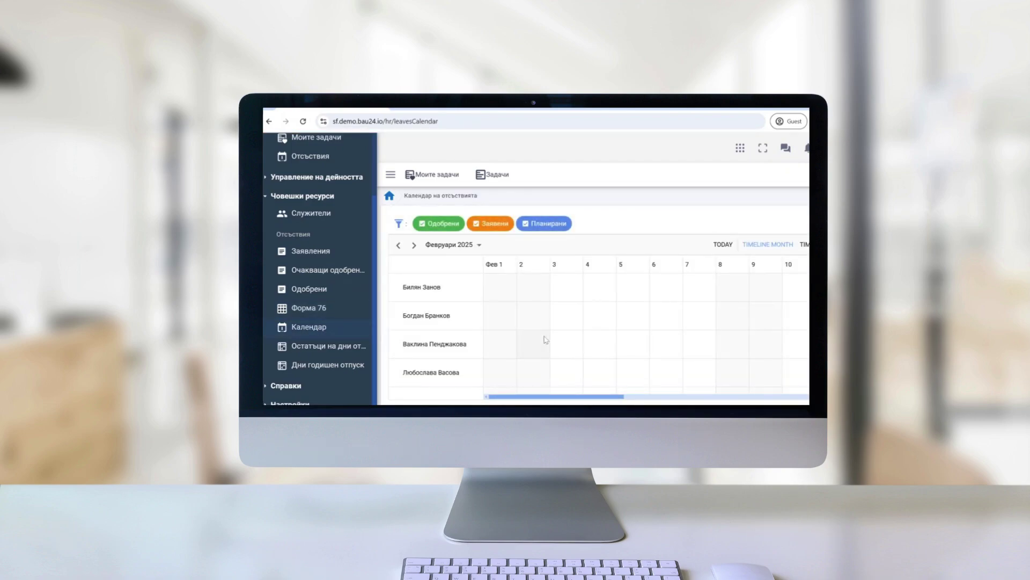
mouse_move(531, 402)
left_mouse_down()
mouse_move(717, 403)
mouse_move(522, 402)
left_mouse_up()
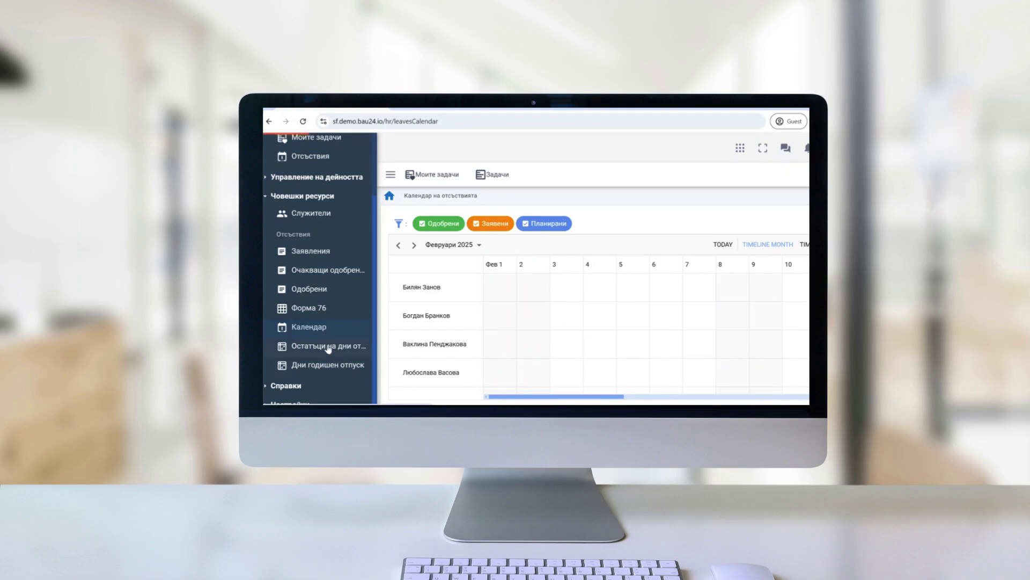
left_click(322, 346)
scroll(485, 310, "down", 2)
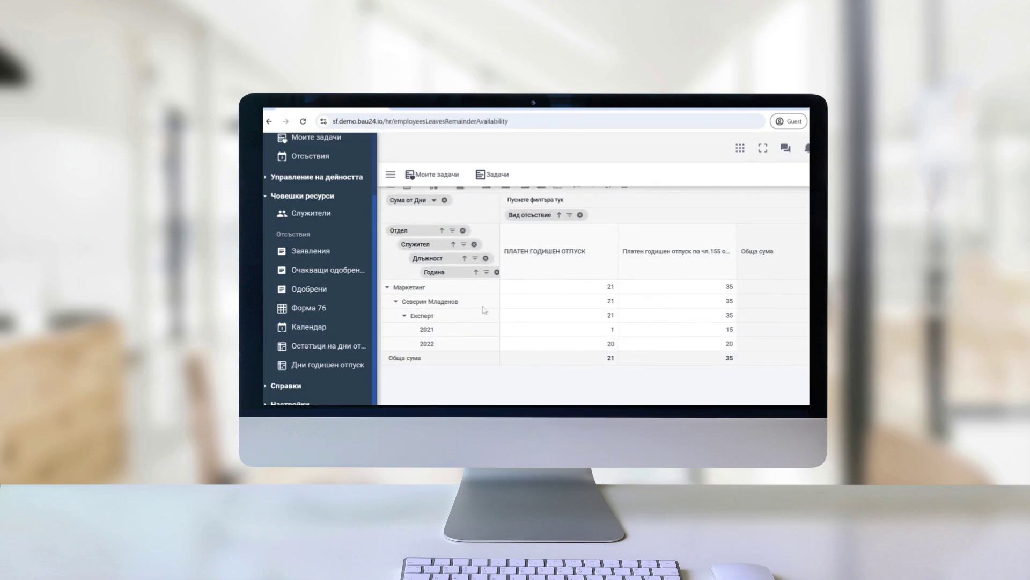
scroll(644, 322, "up", 2)
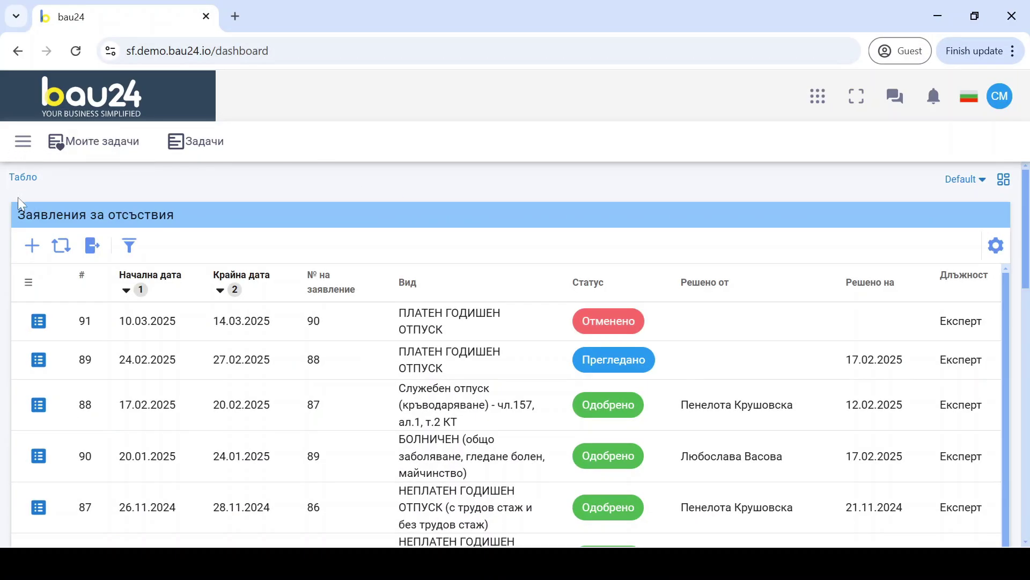
Start a new absence request from the dashboard with start date 10.03.2025 and end date 14.03.2025.
left_click(32, 246)
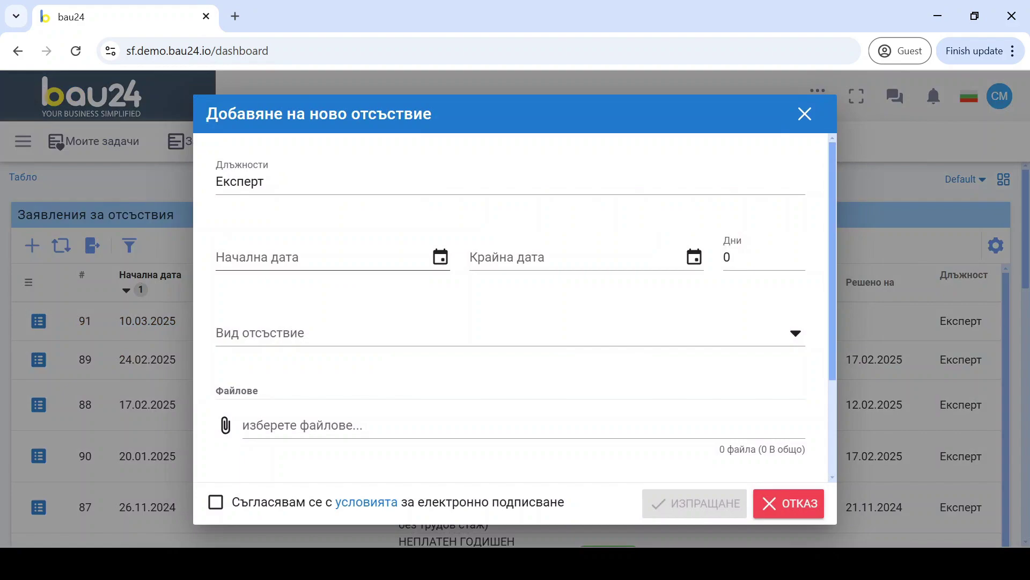
left_click(440, 259)
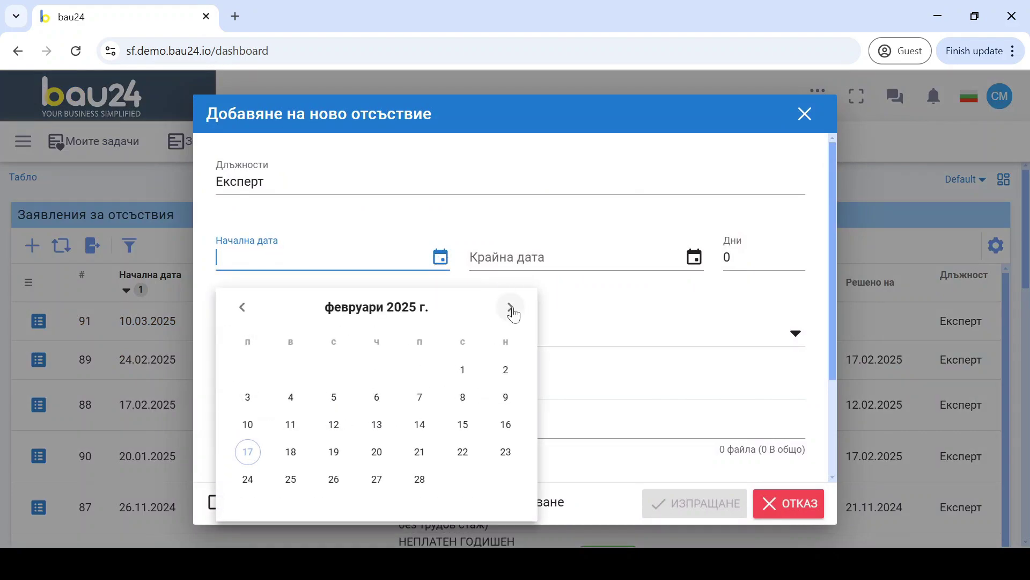
left_click(511, 309)
left_click(248, 424)
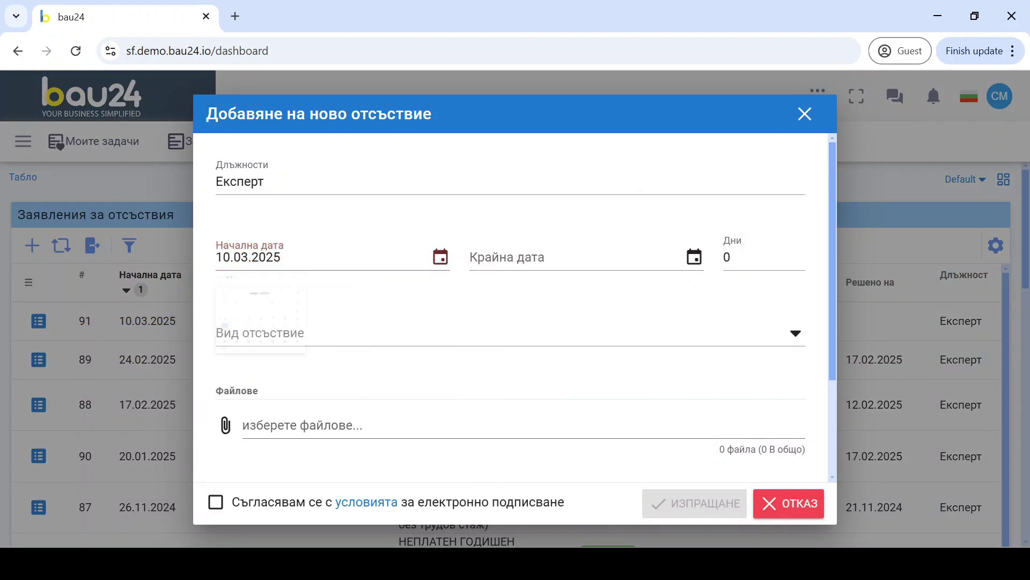
left_click(694, 258)
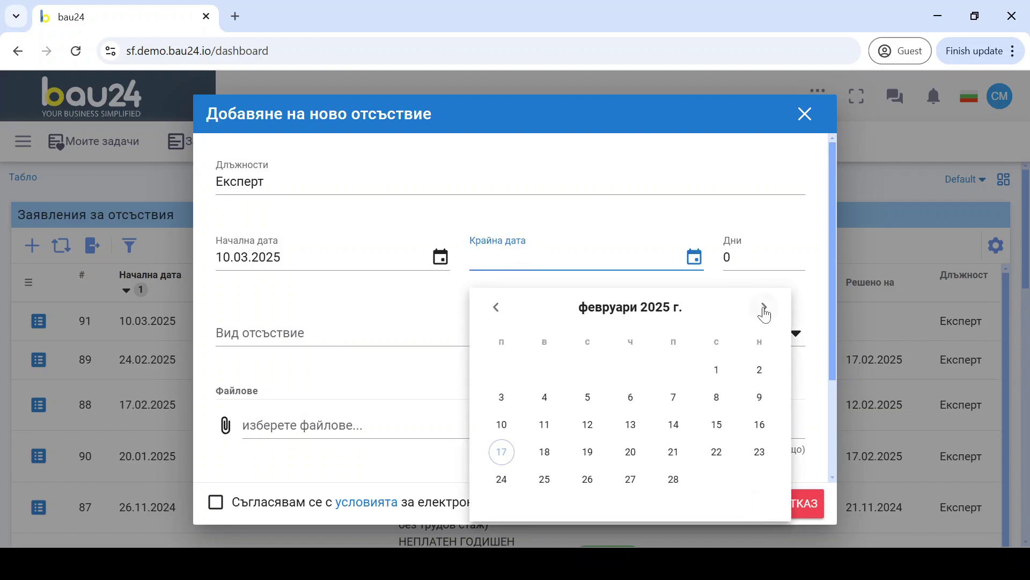
left_click(764, 309)
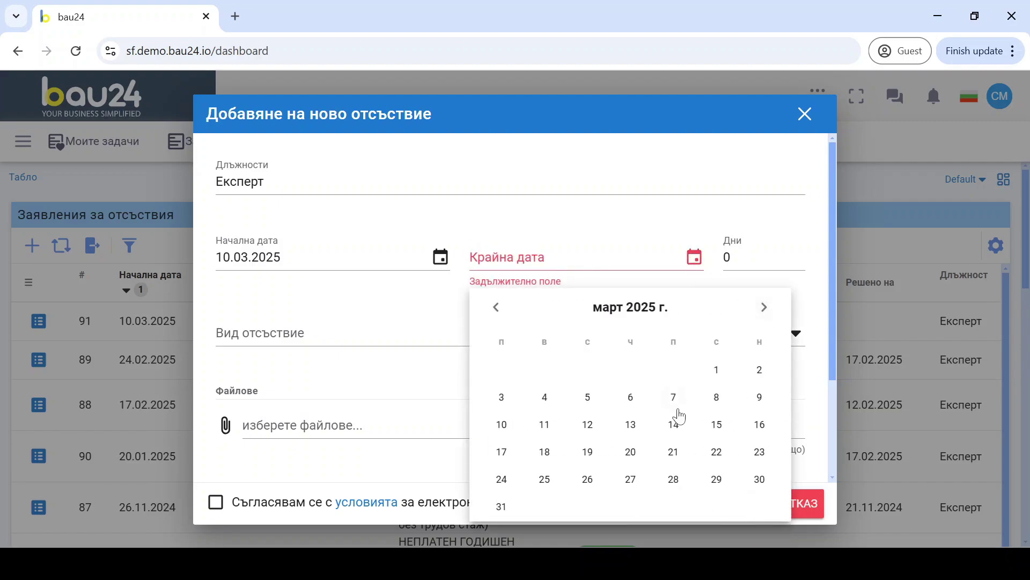
left_click(669, 433)
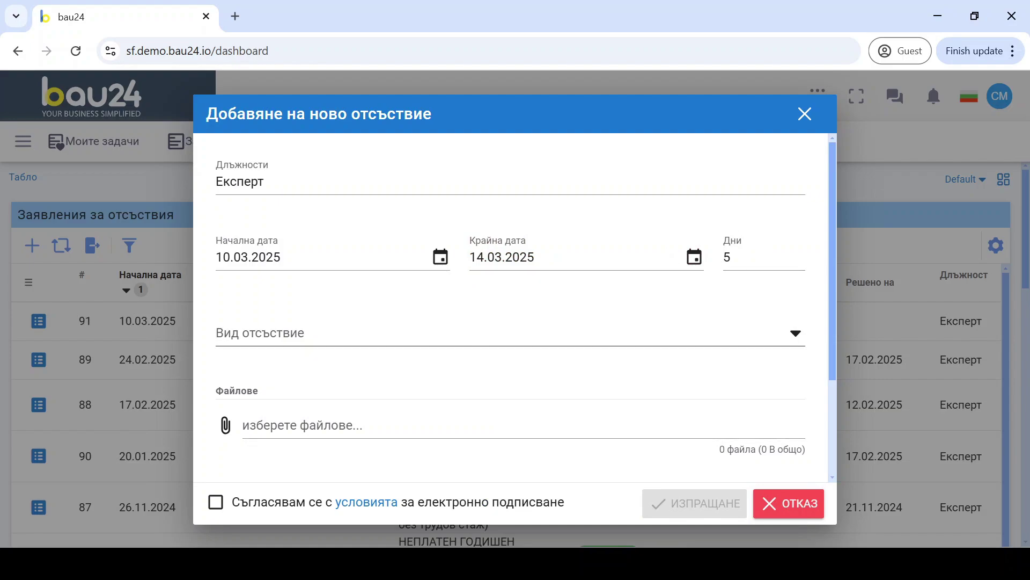
Set the absence type to ПЛАТЕН ГОДИШЕН ОТПУСК and review the remaining days and the conditions of use.
left_click(631, 330)
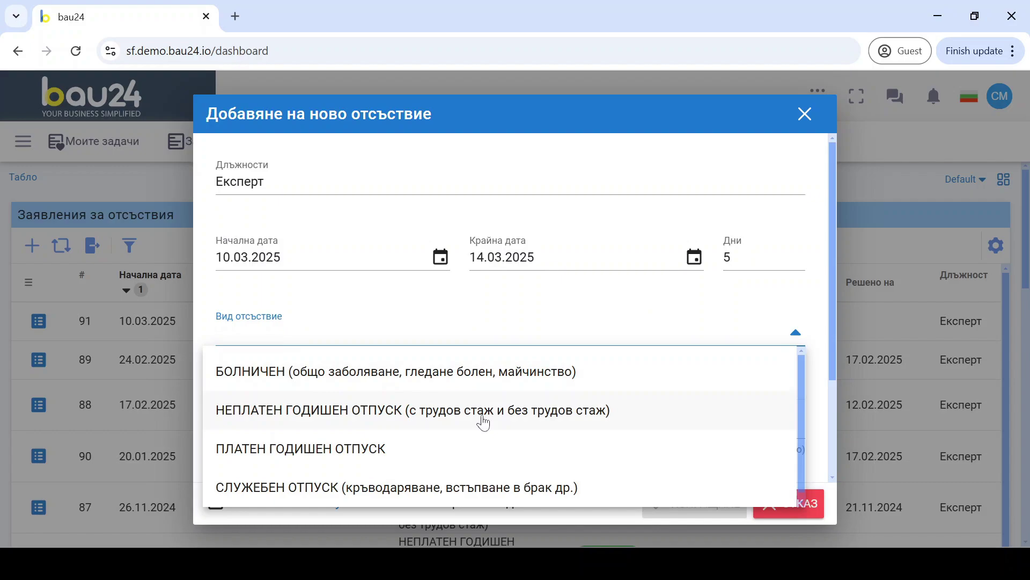
left_click(465, 450)
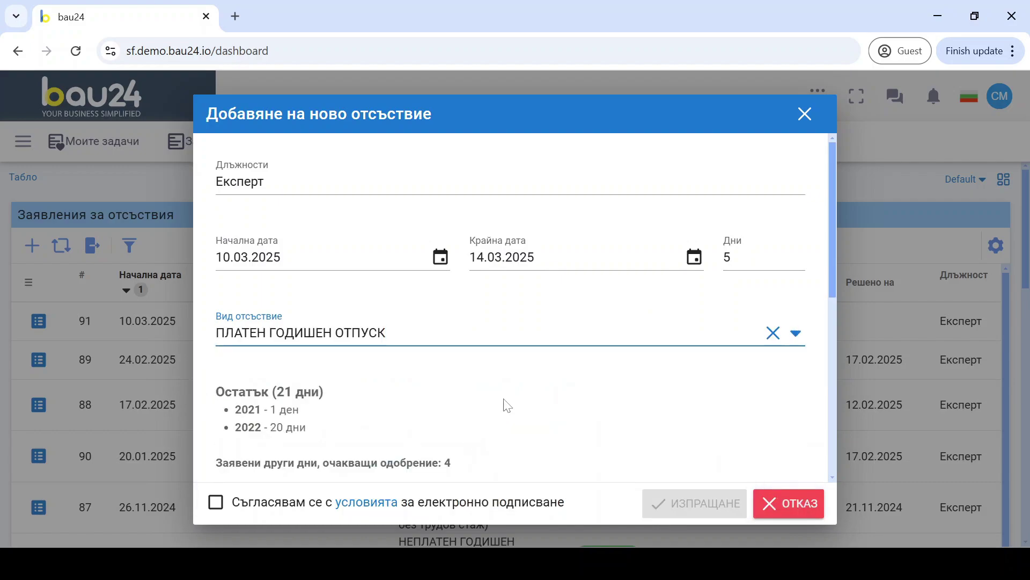
scroll(525, 384, "down", 1)
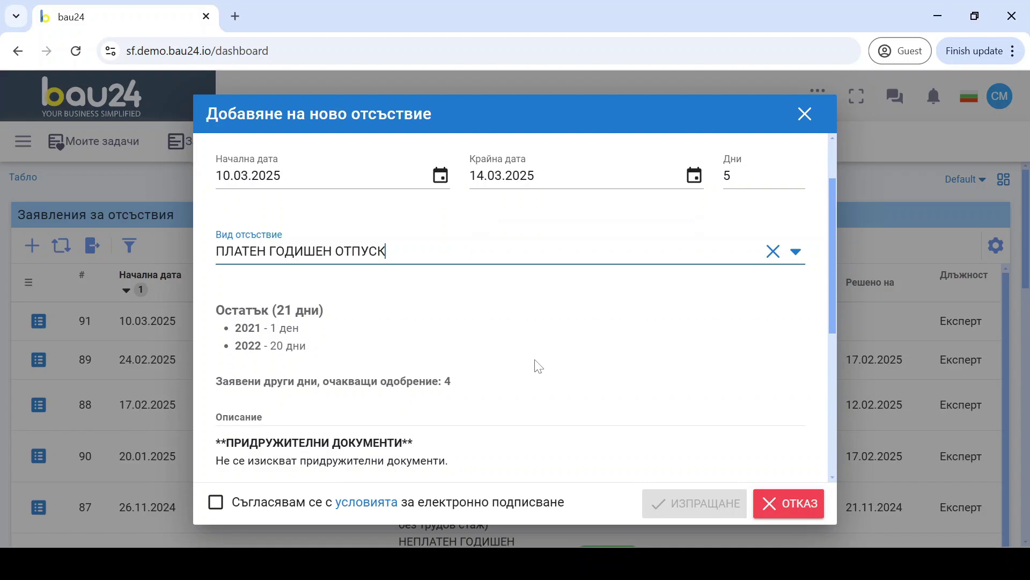
scroll(538, 366, "down", 1)
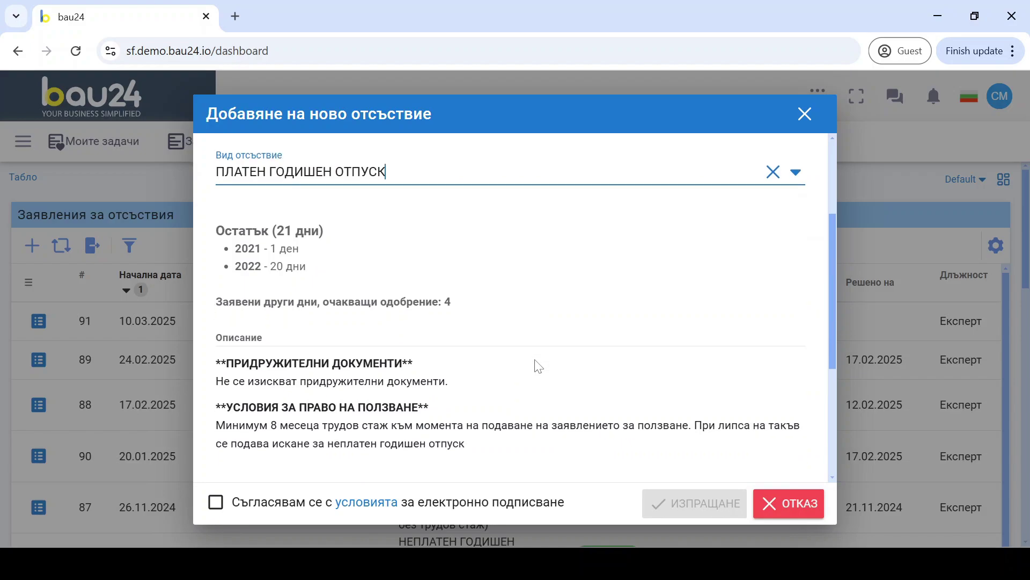
scroll(538, 366, "down", 1)
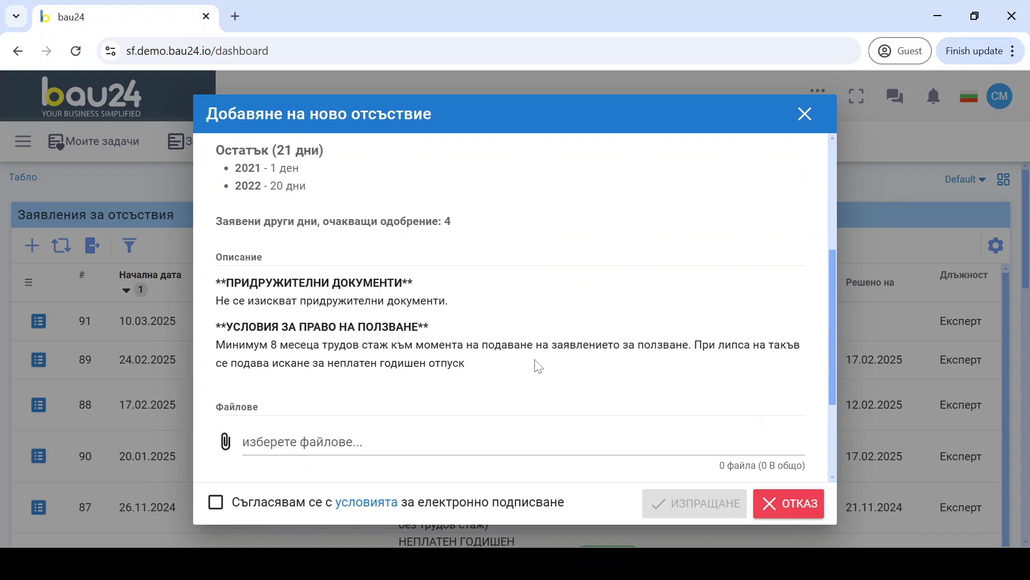
scroll(538, 366, "down", 2)
scroll(536, 365, "down", 1)
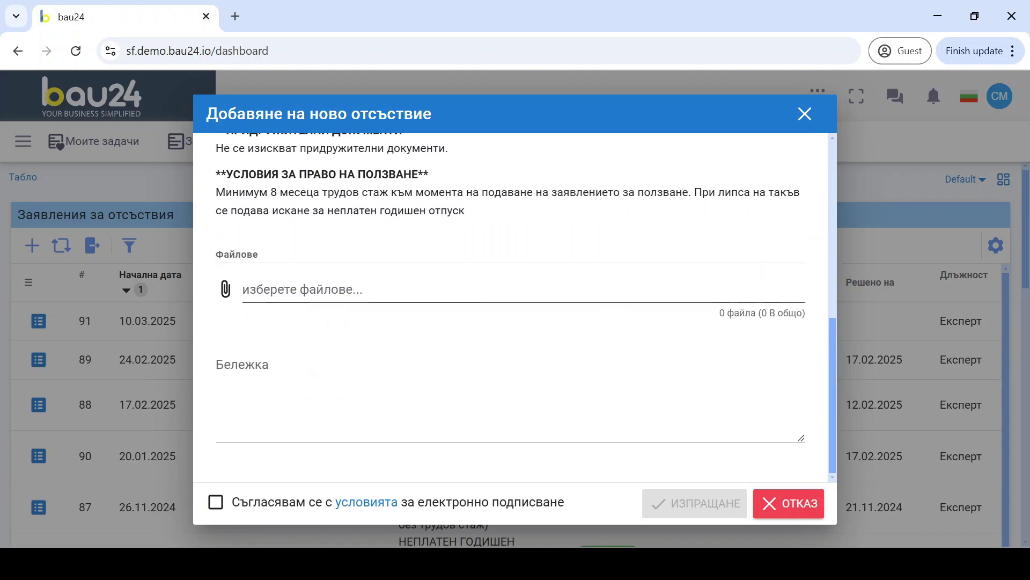
left_click(225, 288)
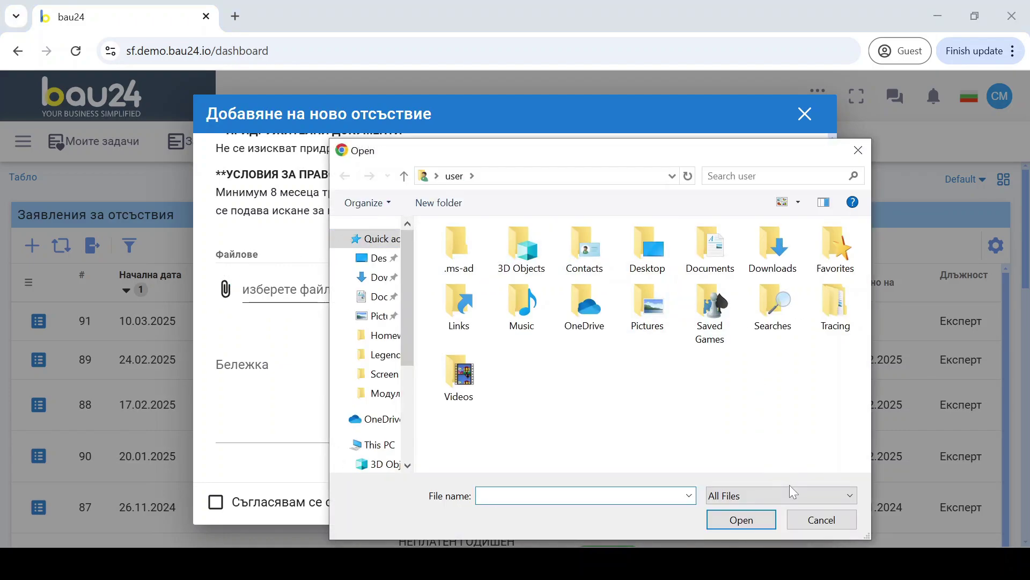
left_click(816, 520)
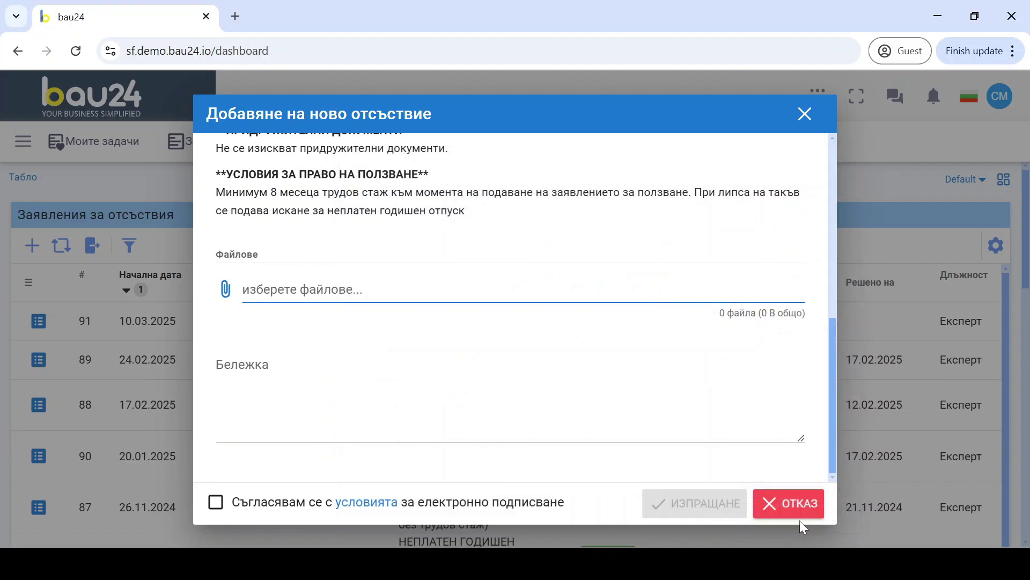
left_click(392, 379)
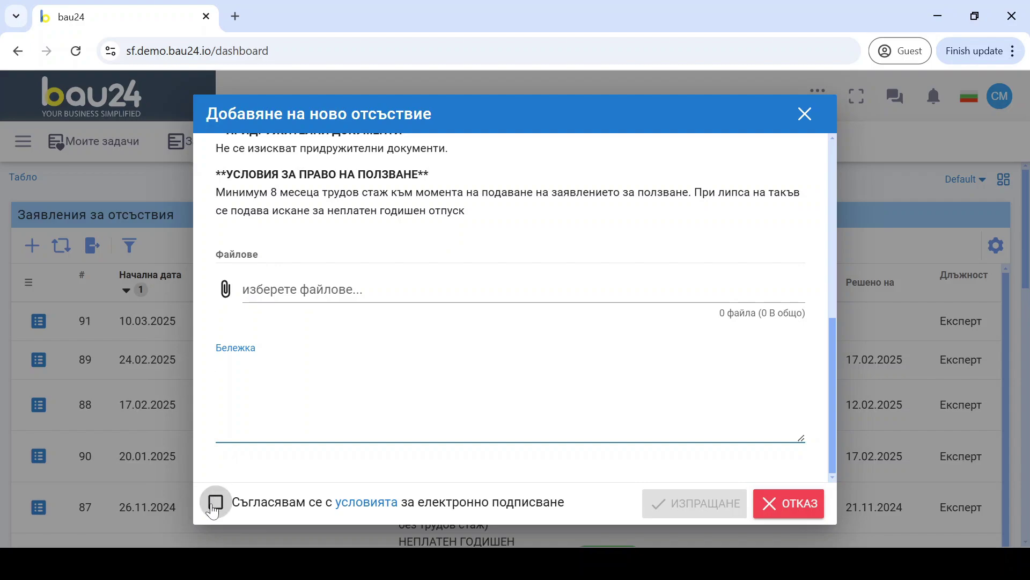
Agree to the electronic signing terms and send the absence request.
left_click(216, 503)
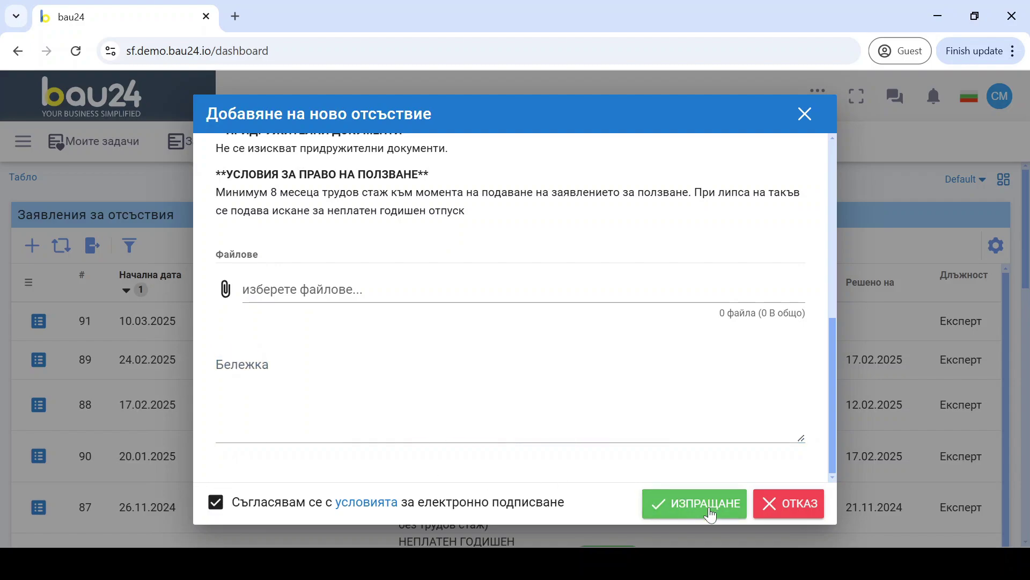
left_click(704, 509)
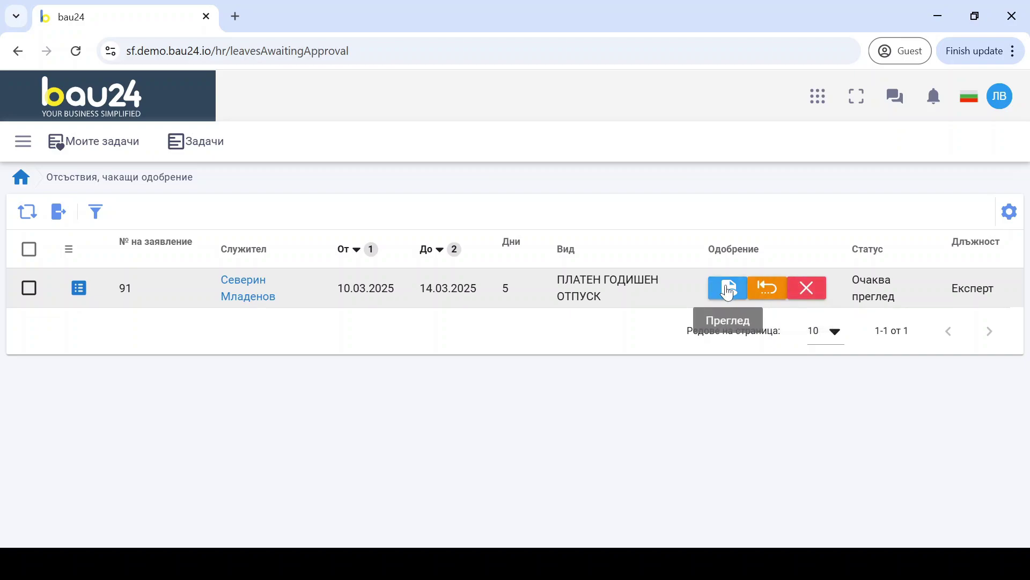
Open the review of the pending leave request and change its absence type to Платен годишен отпуск по чл.155 от КТ.
left_click(728, 289)
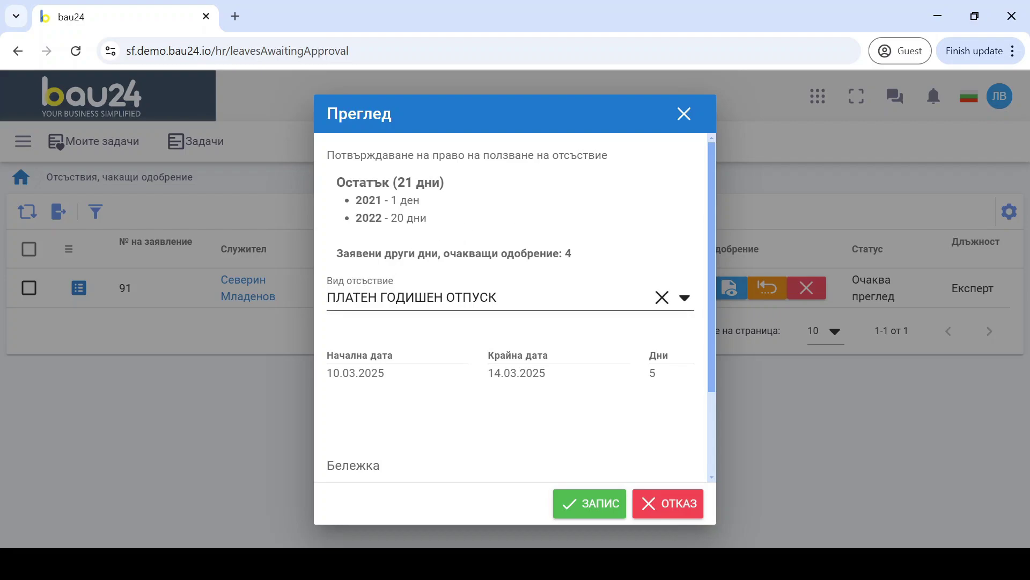
left_click(483, 297)
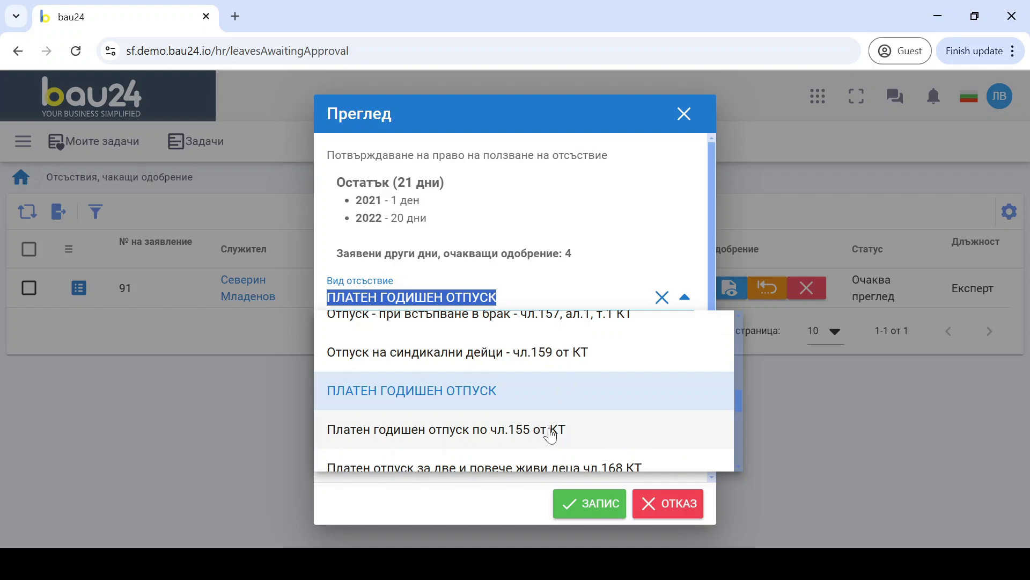
left_click(551, 436)
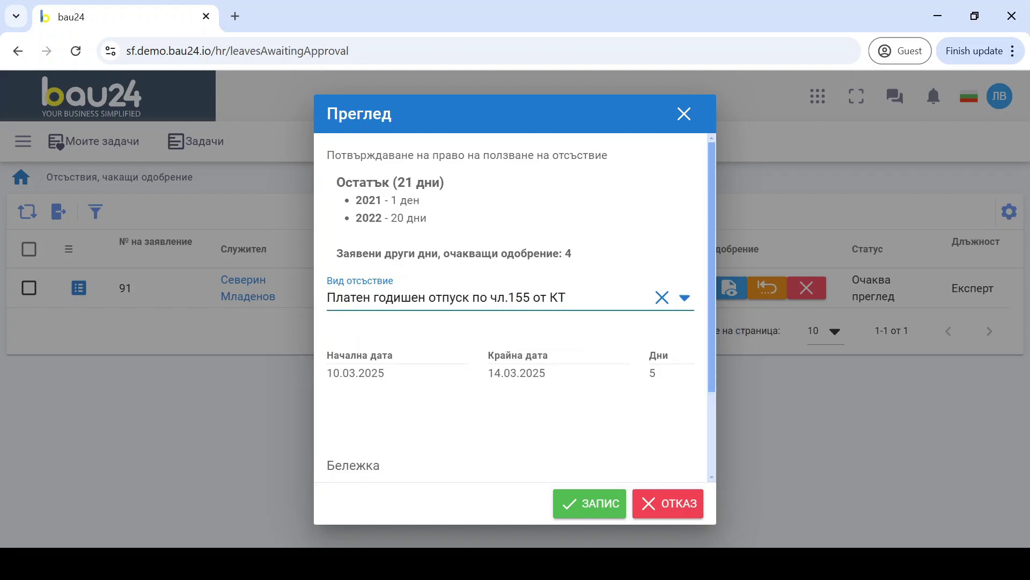
left_click(514, 387)
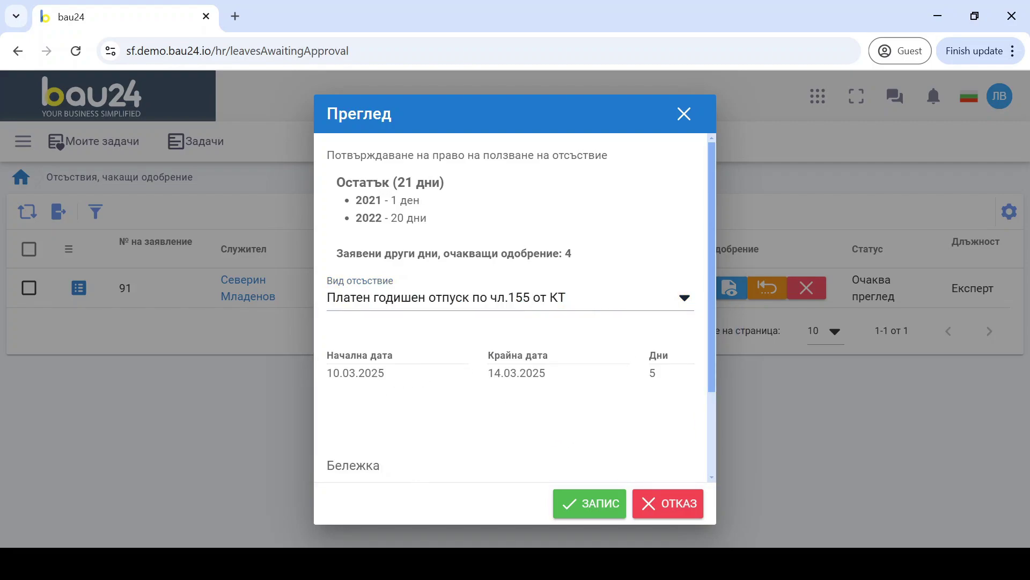
Add the note "може да ползва" to the leave request and save the review.
left_click(375, 465)
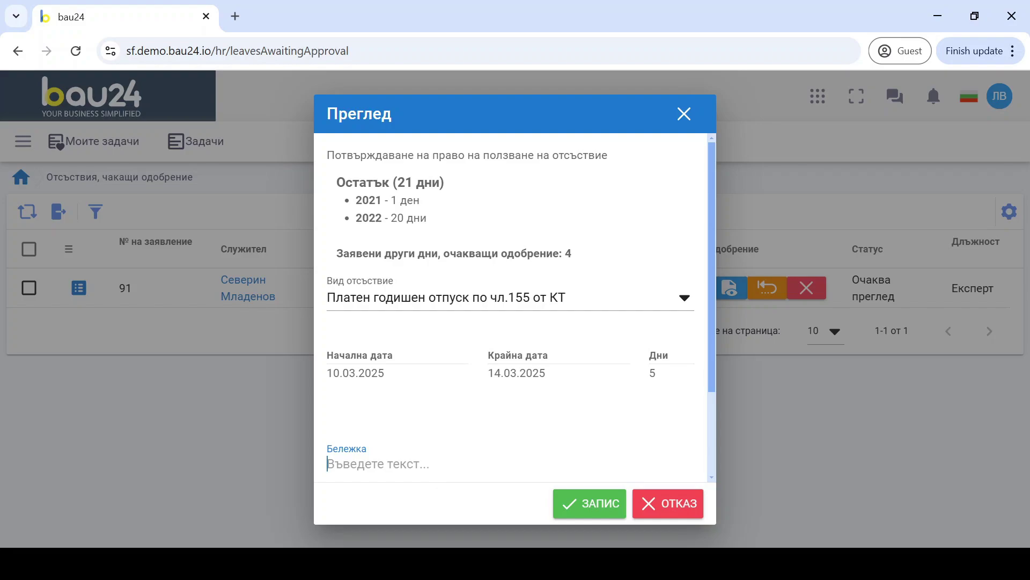
type("може да п")
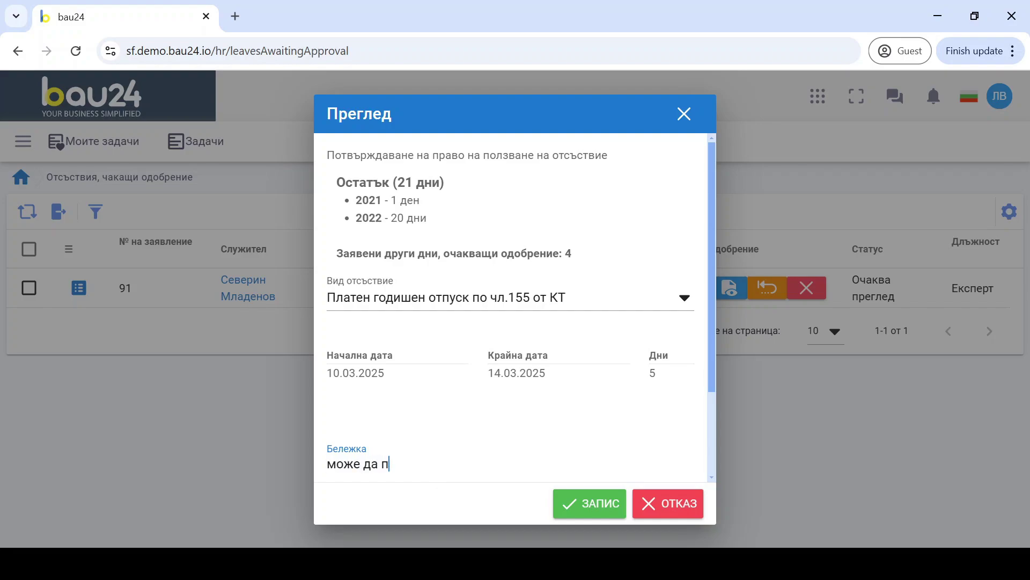
type("олзва")
left_click(585, 509)
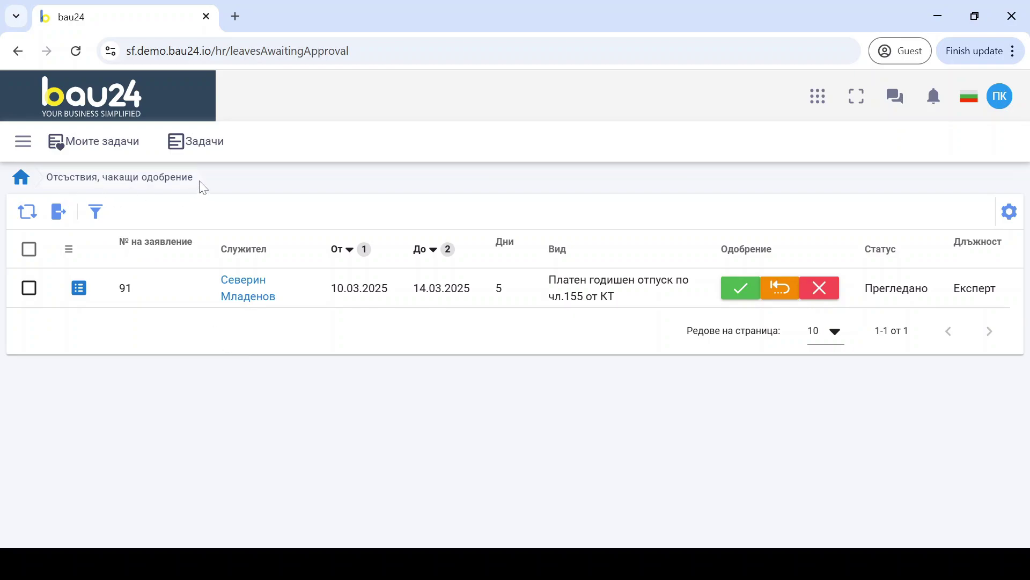
Open the details of the leave request awaiting approval and examine its dates, conditions of use and review note.
left_click(79, 288)
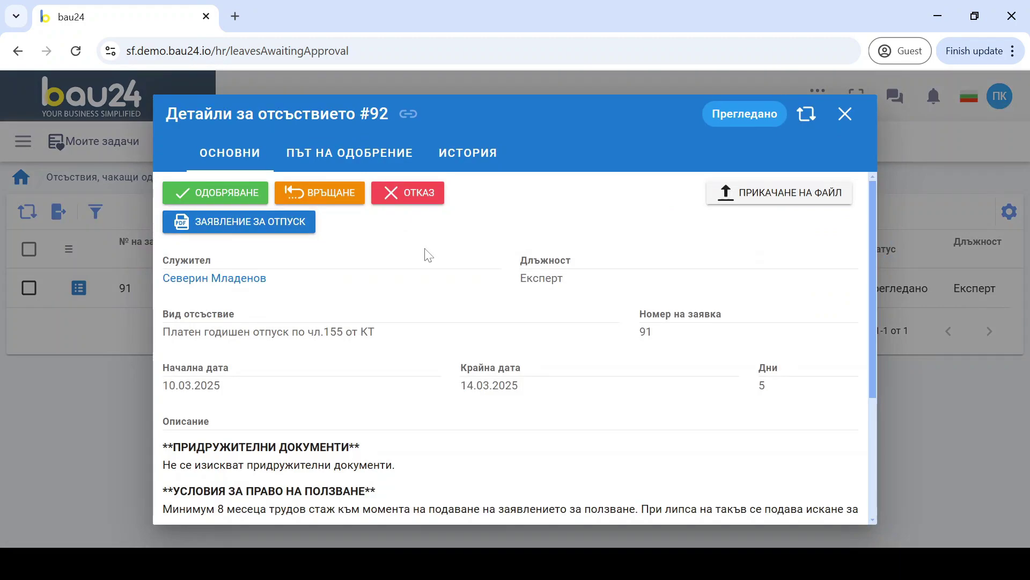
scroll(429, 255, "down", 1)
scroll(472, 265, "down", 1)
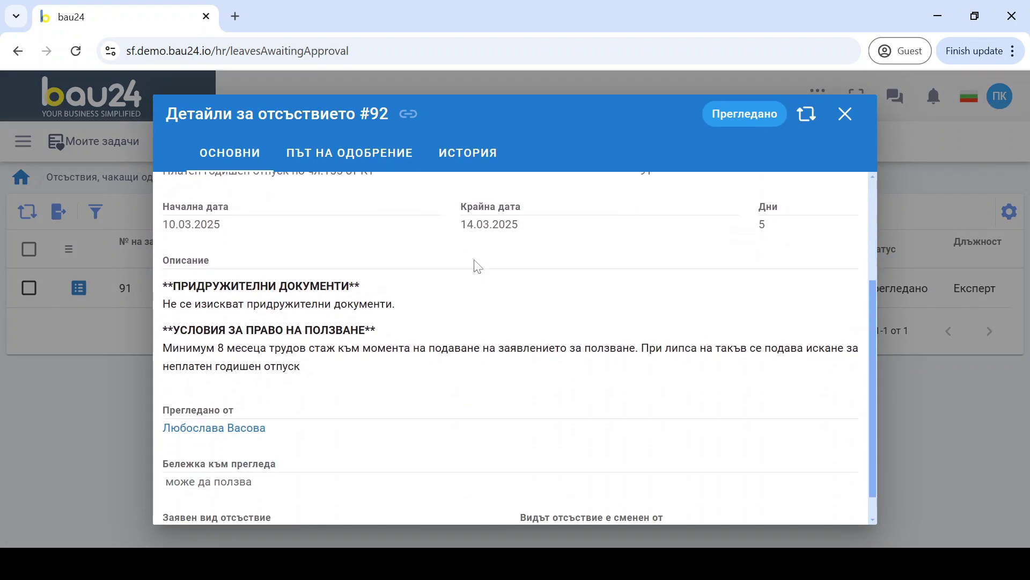
scroll(453, 294, "down", 1)
scroll(339, 467, "up", 3)
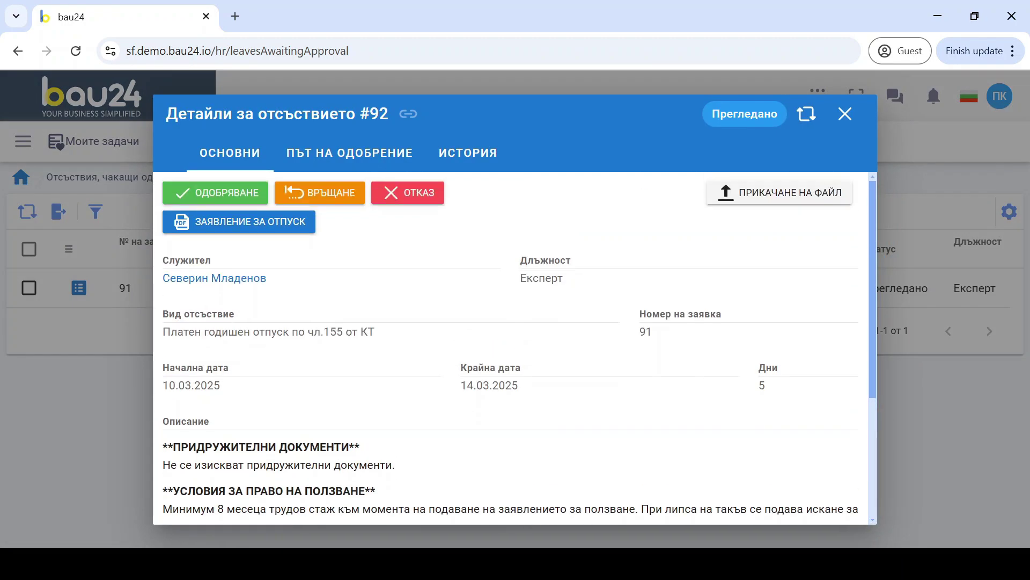
Start approving the leave request, enable changing the dates and set its start date to 11.03.2025.
left_click(215, 192)
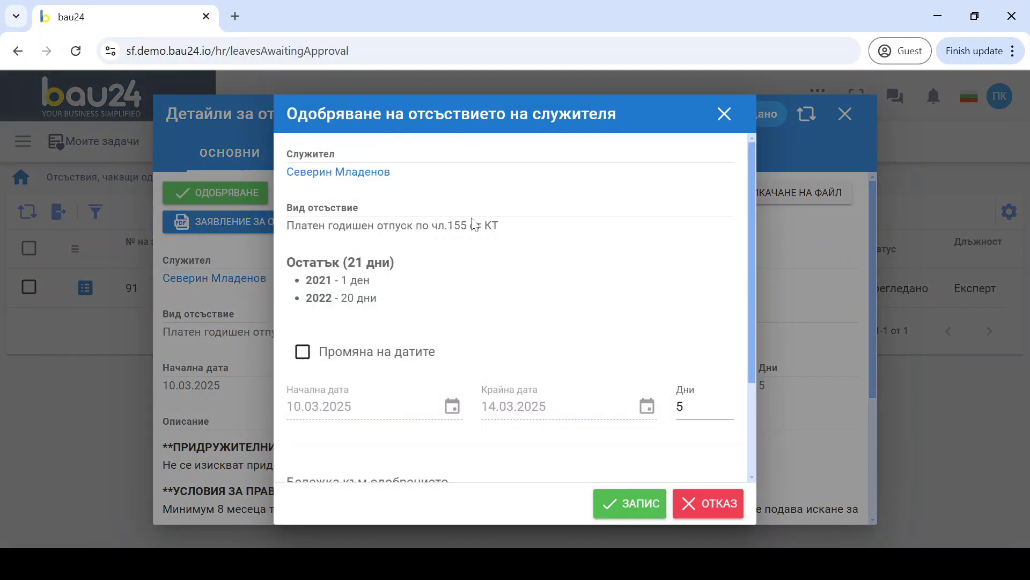
scroll(509, 274, "down", 1)
left_click(303, 271)
left_click(452, 325)
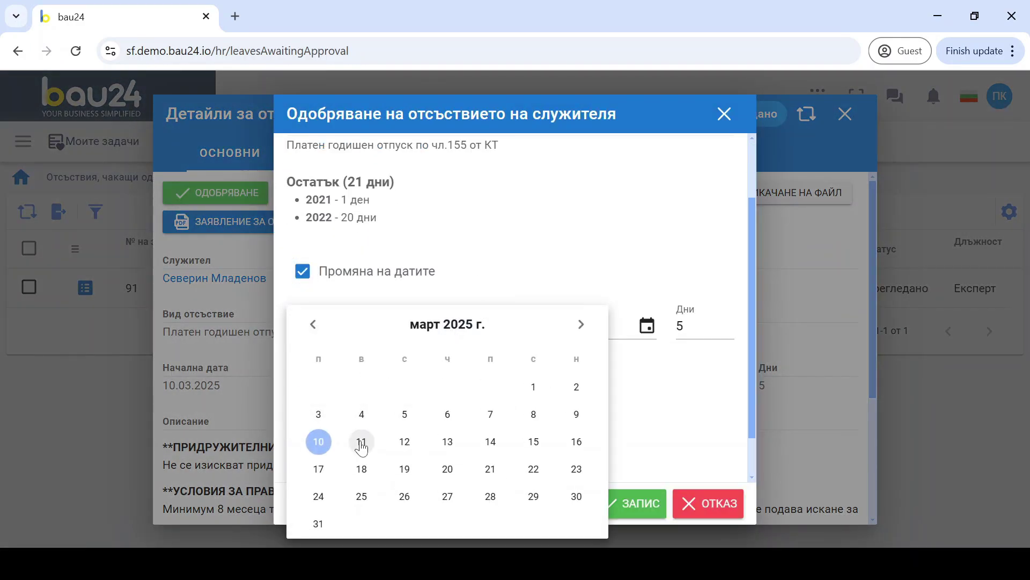
left_click(362, 443)
Add the approval note "Имаме важна среща на 10.03, на която трябва да присъстваш", save the approval and close the request's details.
left_click(367, 401)
type("Имаме важна ср")
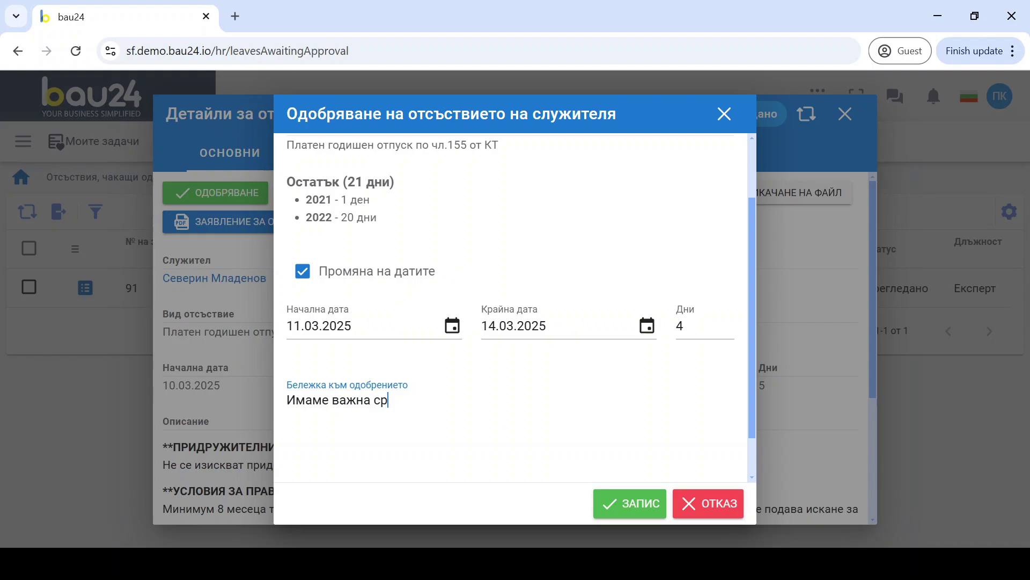
type("еща на 10.03, на която")
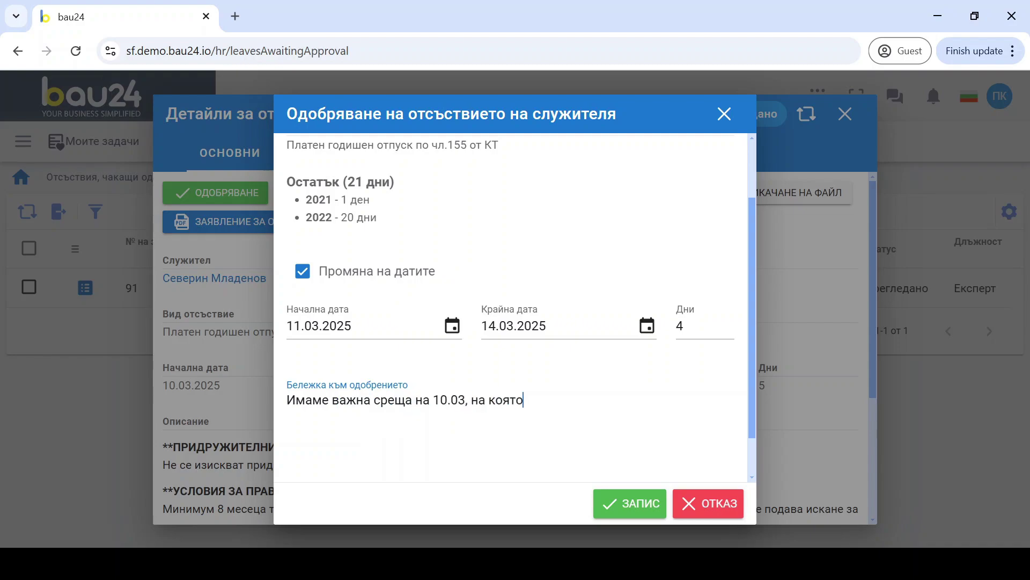
type(" трябва да присъстваш")
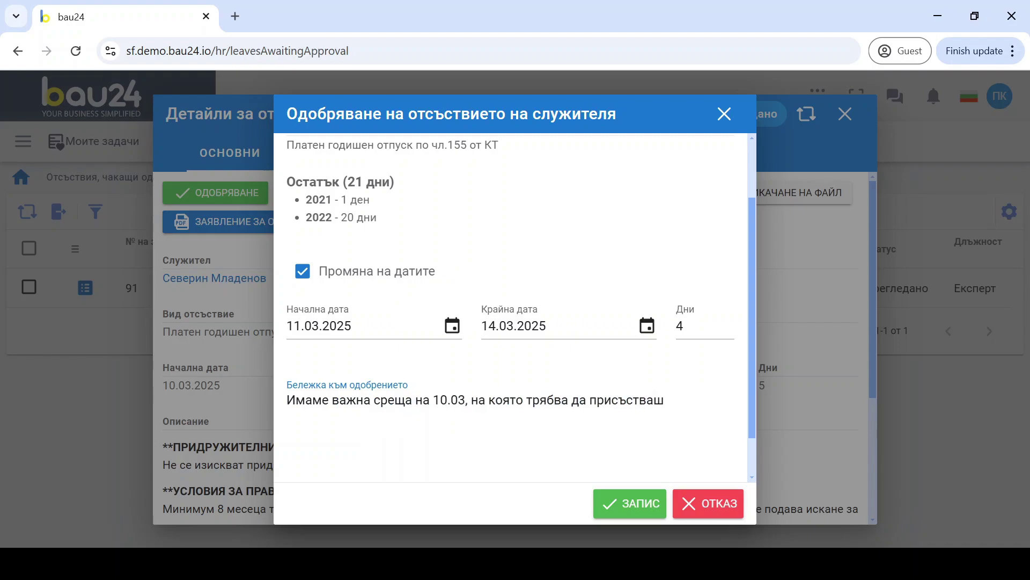
scroll(620, 482, "down", 1)
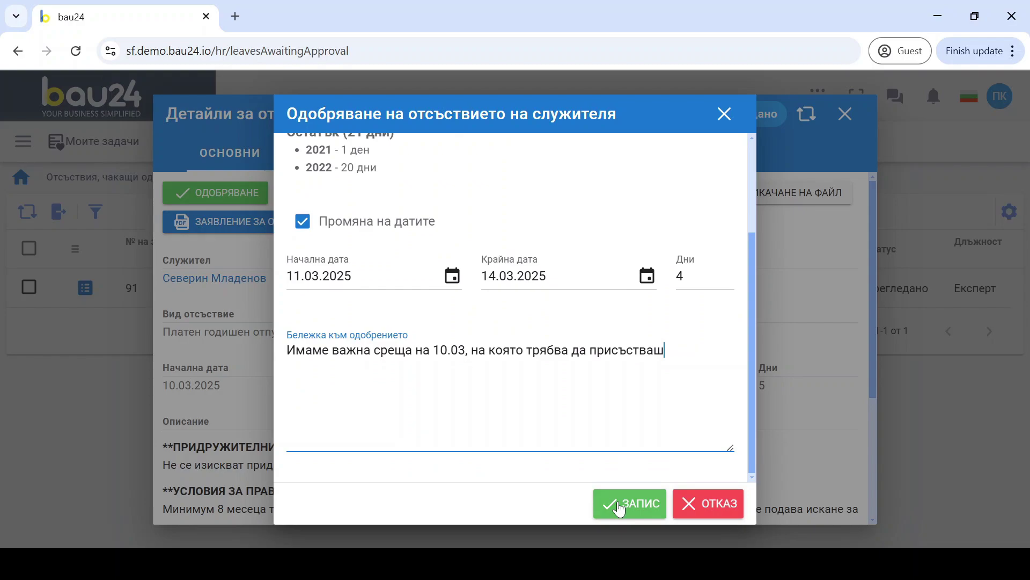
left_click(620, 507)
scroll(517, 457, "down", 3)
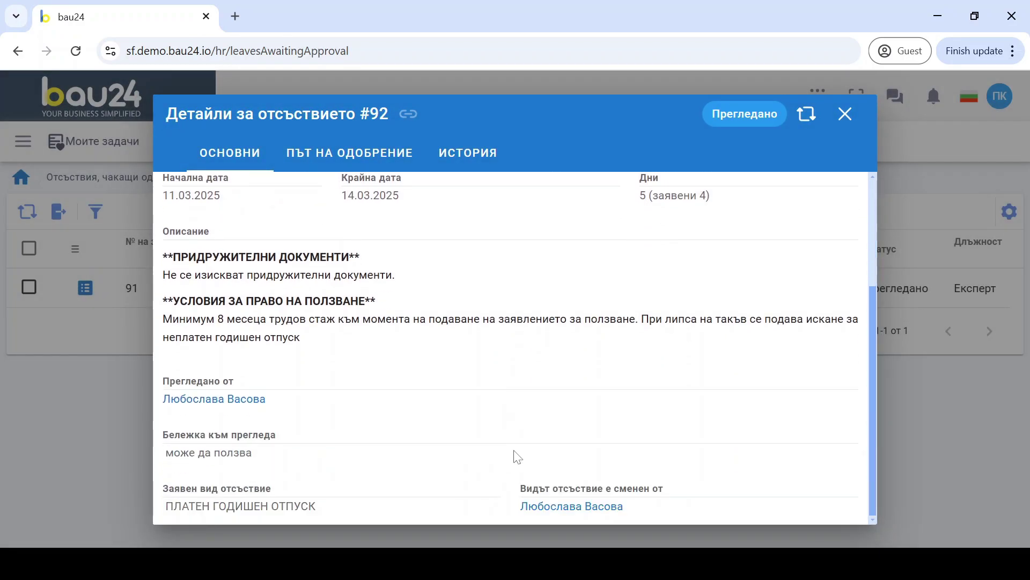
left_click(845, 114)
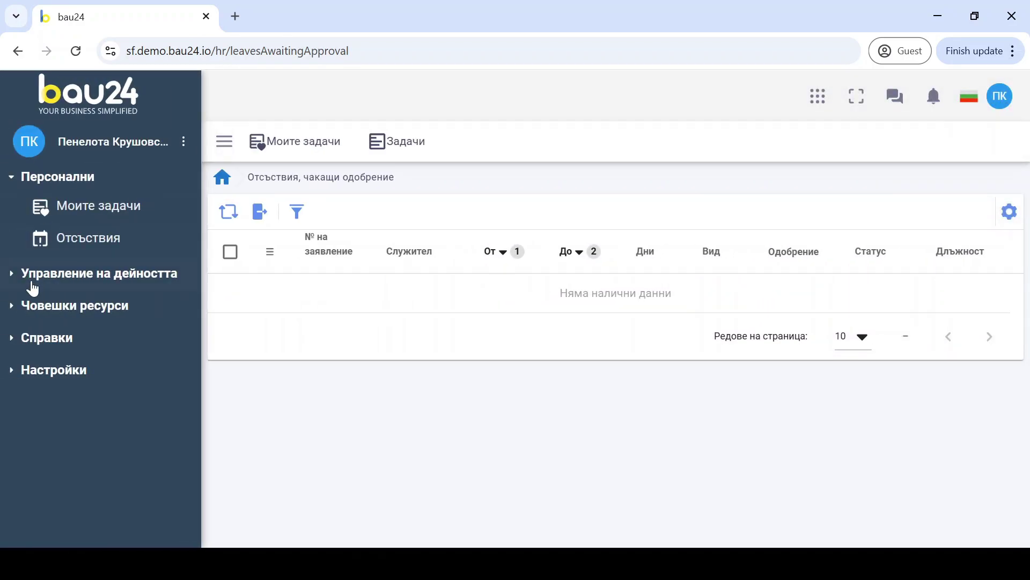
Open the list of approved absences (Одобрени) under Човешки ресурси and select all selectable records.
left_click(12, 309)
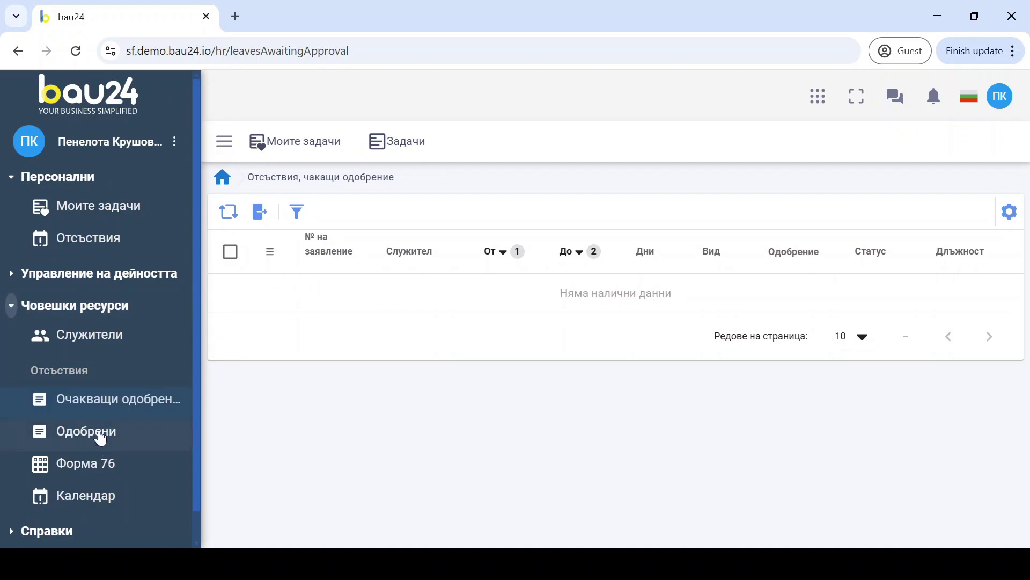
left_click(105, 436)
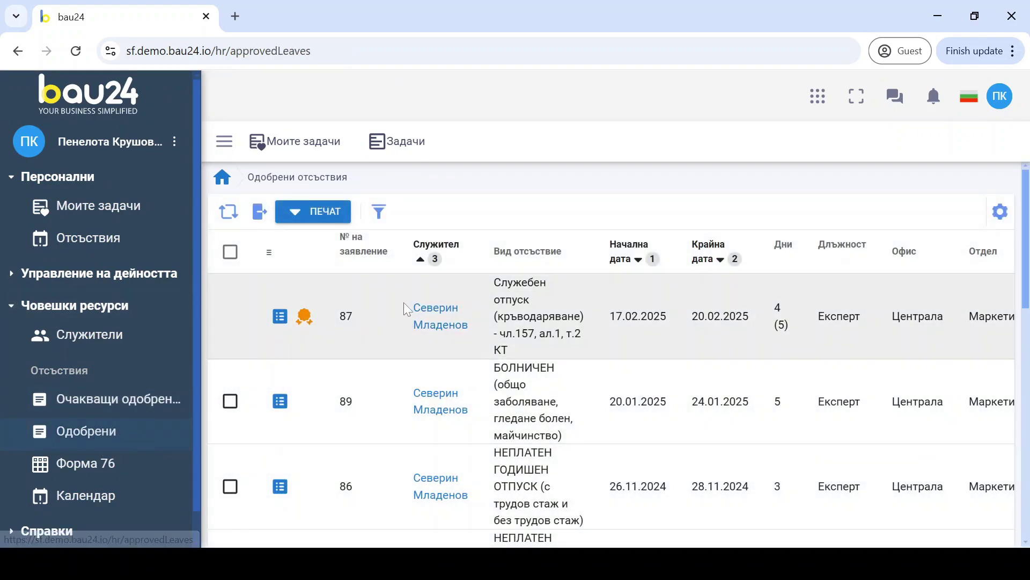
left_click(231, 256)
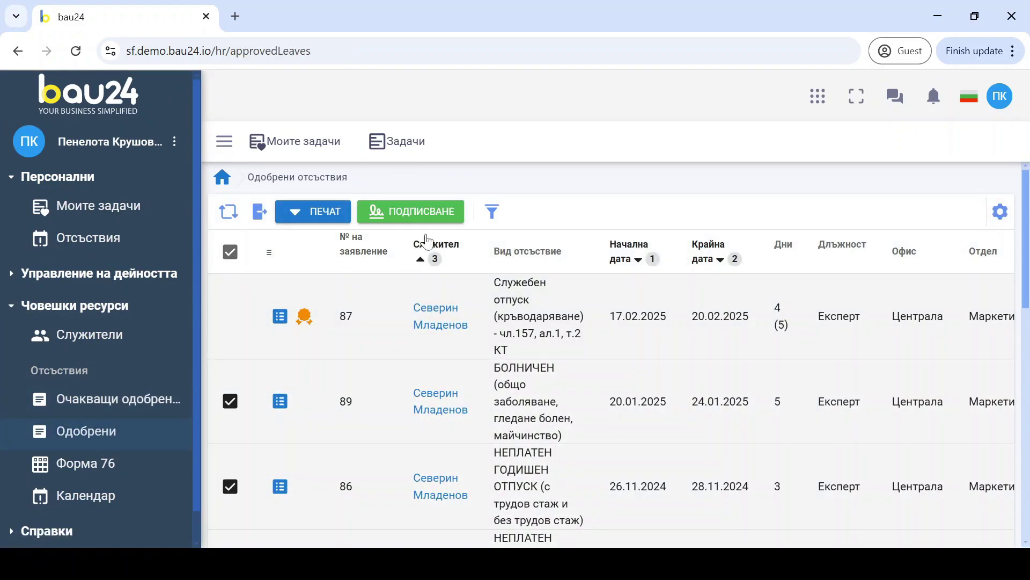